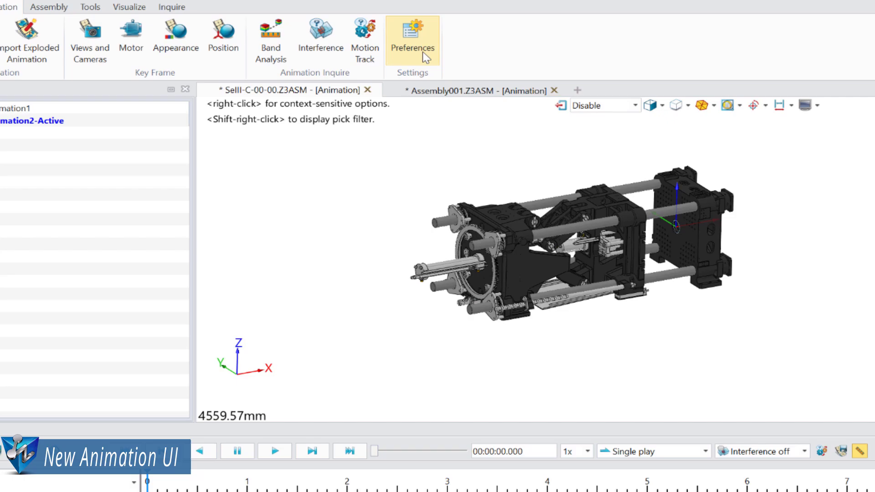
- Set the animation's ending time to 30 seconds in the animation settings
click(424, 57)
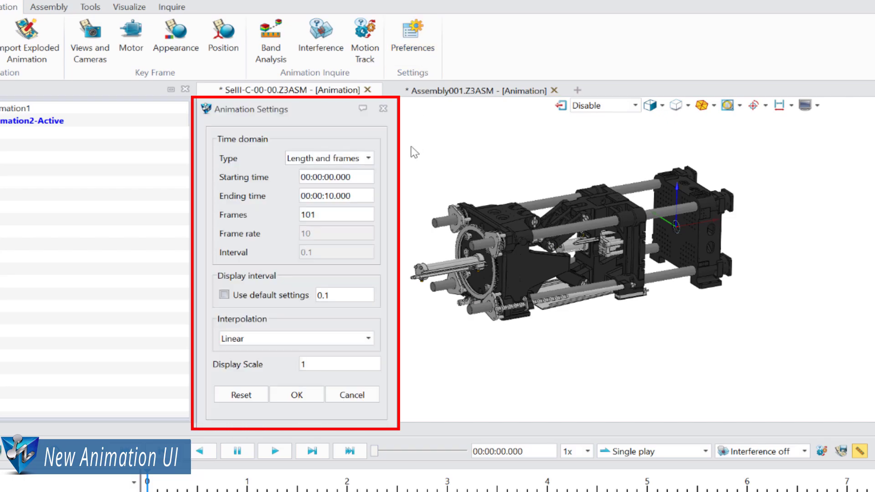
drag(356, 195, 199, 176)
text(30)
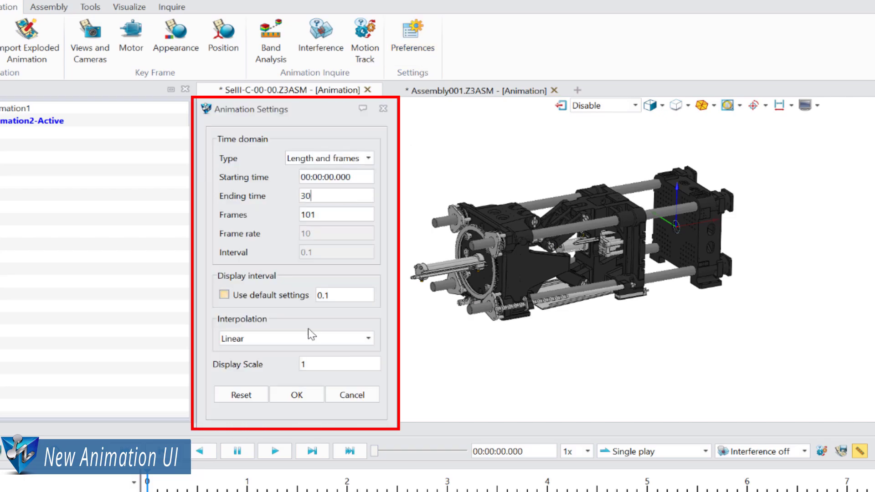
click(297, 394)
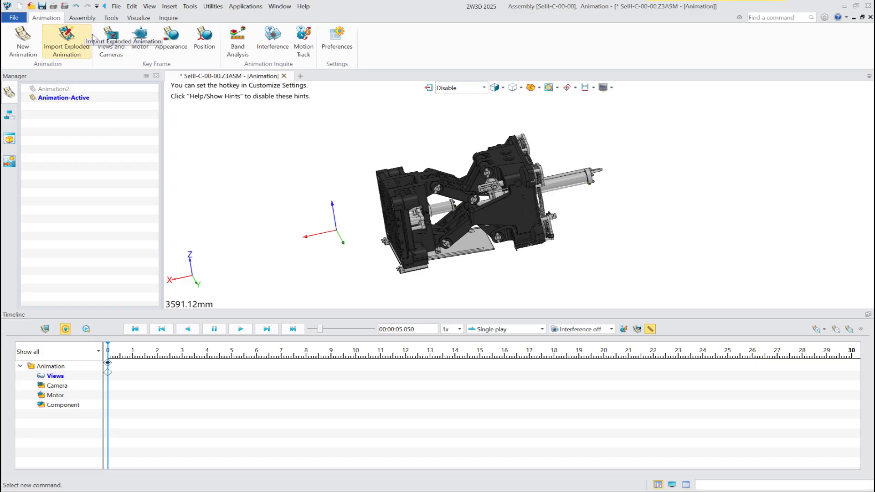
- Create view keyframes for the current view at 0 s and for a rotated, zoomed-out view at 5 s
click(110, 40)
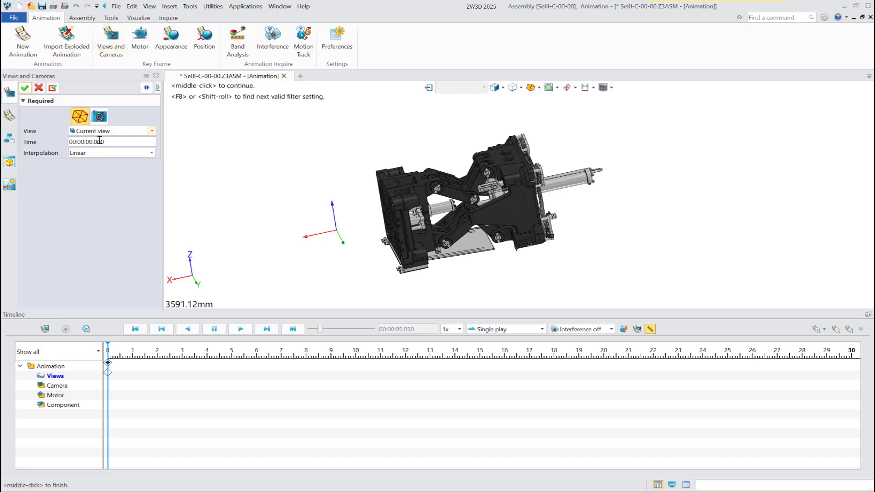
click(25, 88)
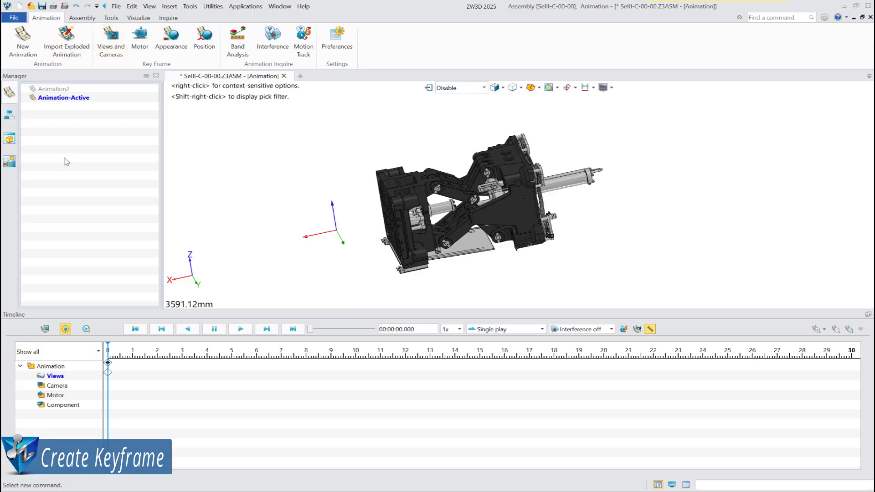
click(231, 353)
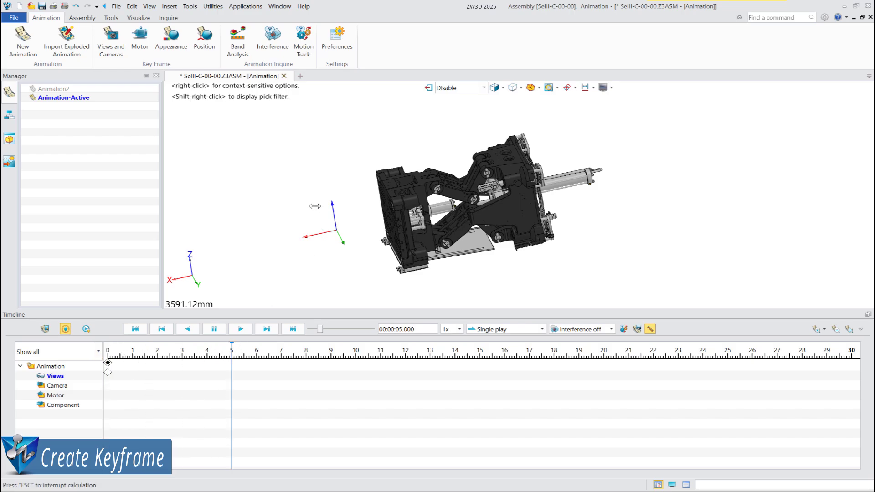
scroll(522, 189, down, 3)
right_drag(522, 188, 640, 161)
middle_drag(555, 191, 531, 201)
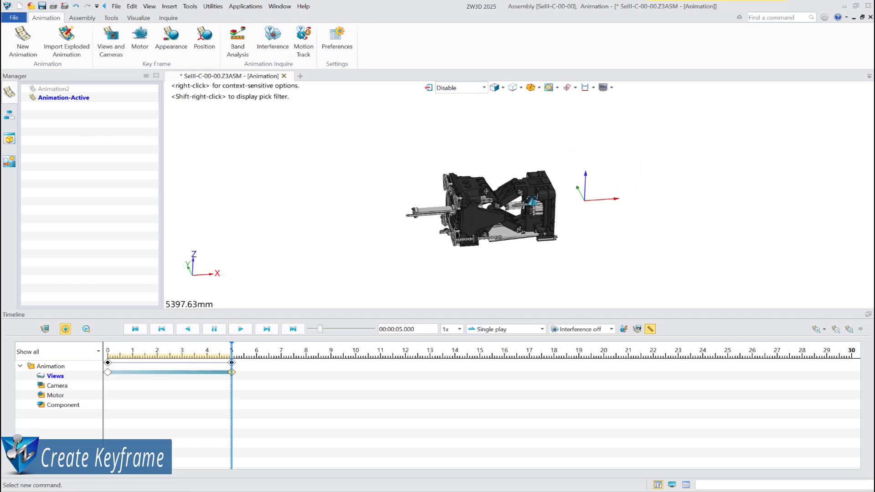
mouse_move(231, 349)
mouse_down()
mouse_move(100, 351)
mouse_move(232, 346)
mouse_up()
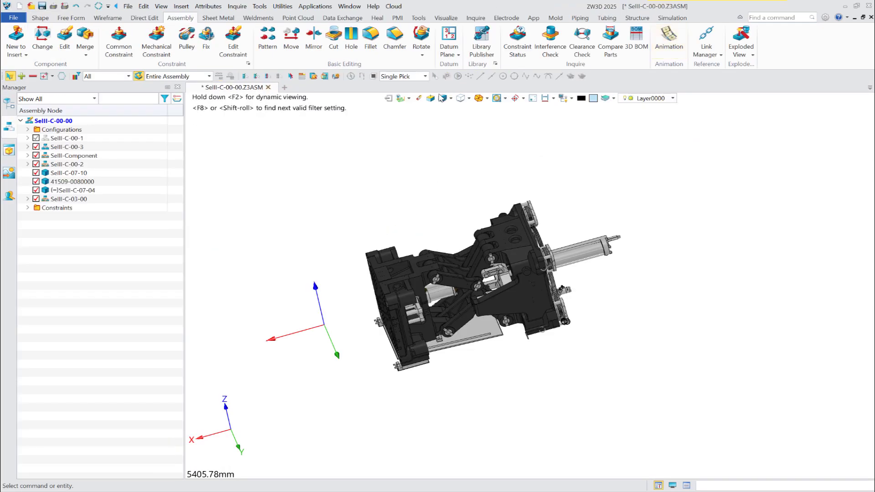
- Unblank the SeIII-C-00-1 component in the assembly and return to the animation environment
right_click(71, 139)
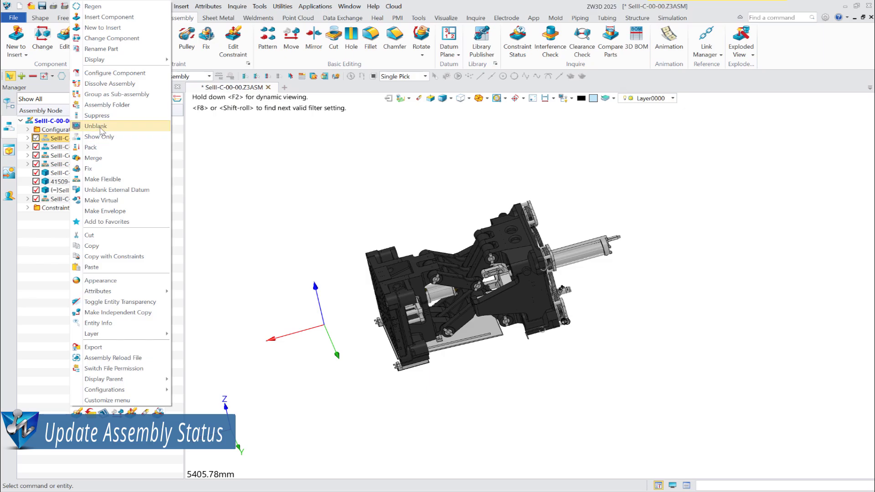
click(95, 126)
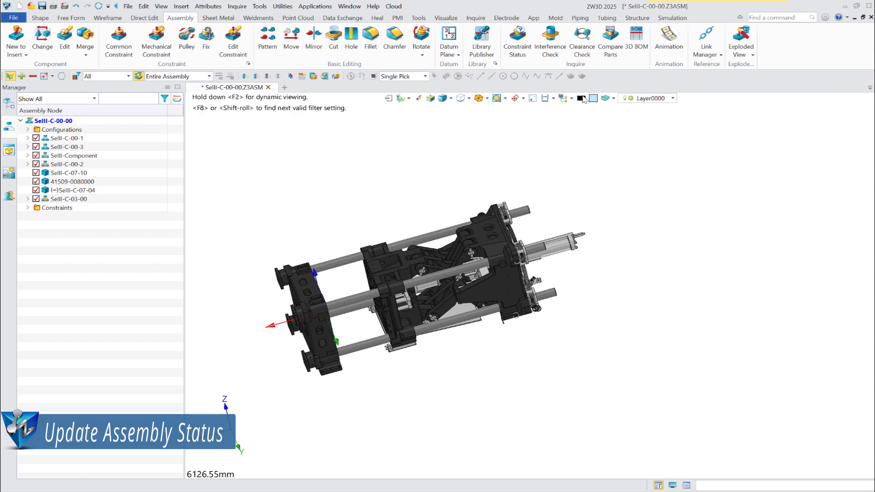
click(671, 53)
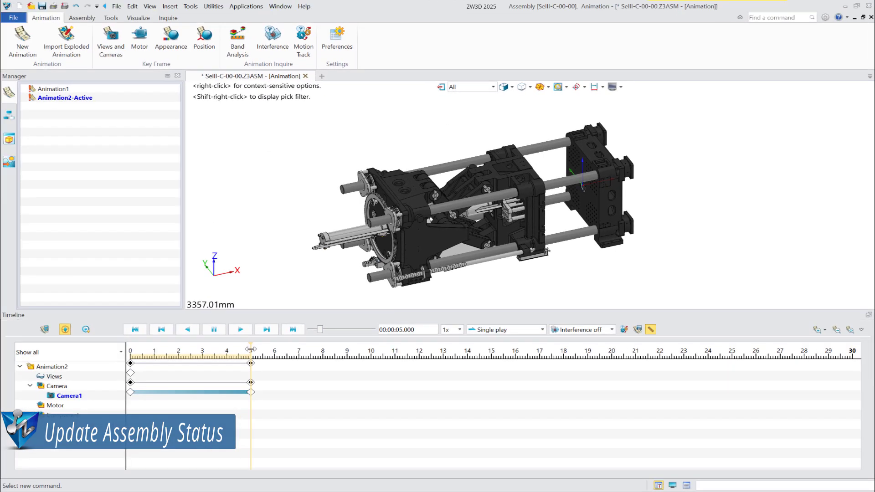
- Scrub Animation2 back to the start and play it to check the updated assembly
drag(251, 349, 116, 352)
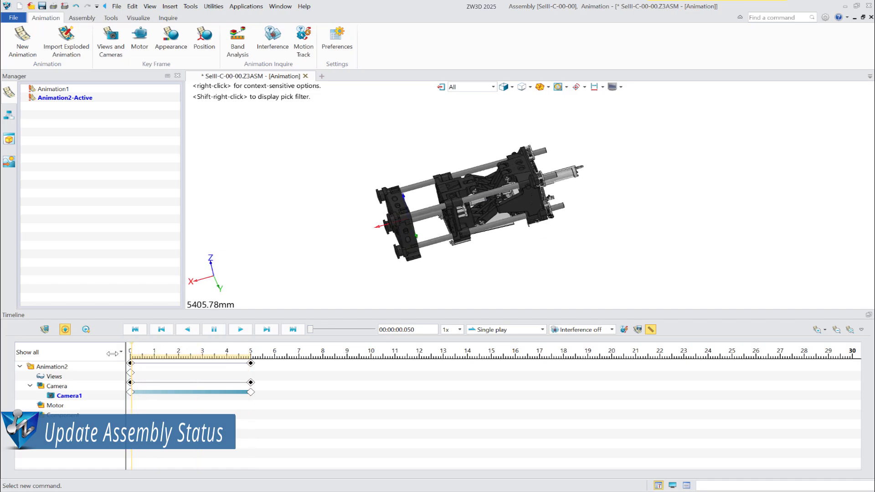
click(245, 330)
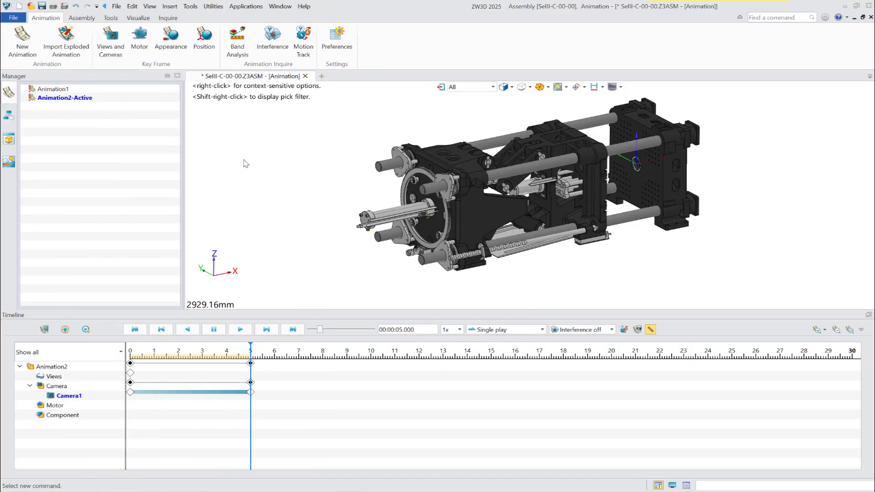
- Add a linear position keyframe for component SeIII-C-00-3_1 at 5 s, using constraint Distance 9 with an offset of -2150 mm
click(199, 40)
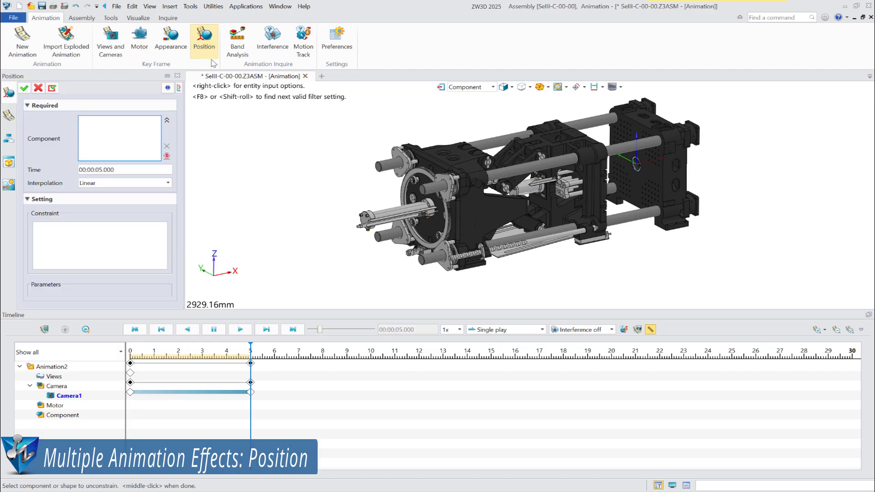
click(417, 154)
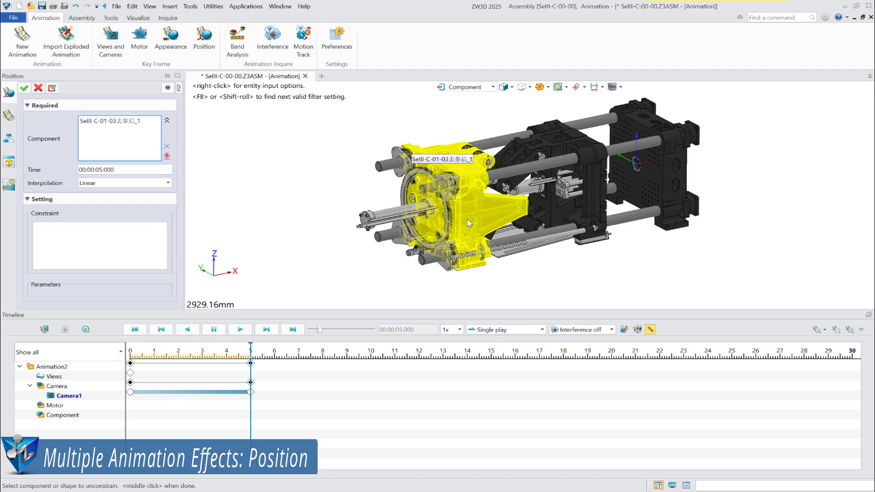
middle_click(256, 206)
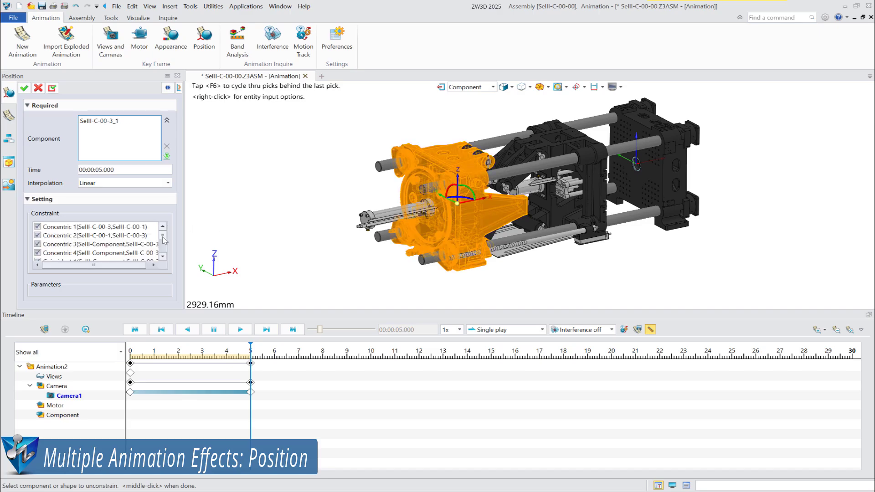
drag(162, 236, 162, 254)
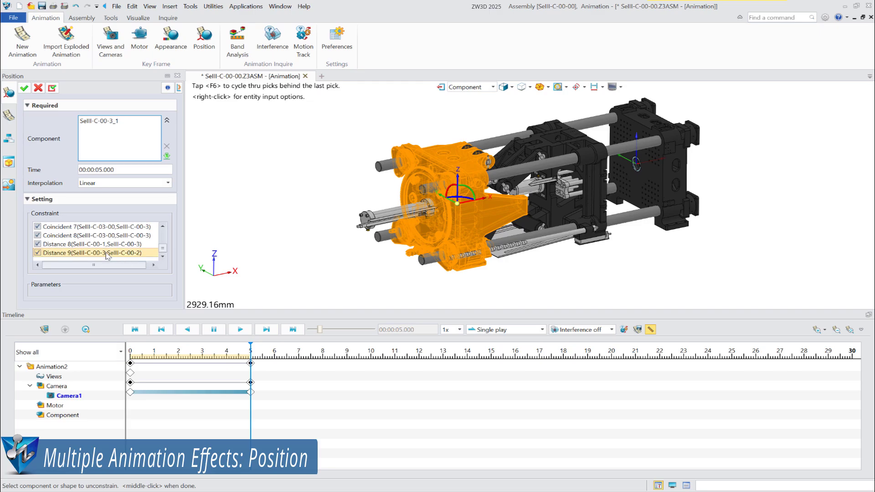
middle_click(241, 254)
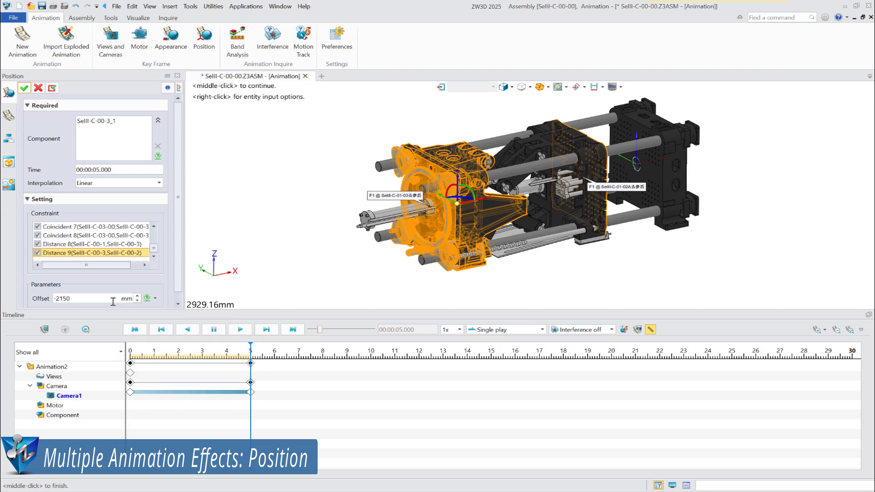
click(24, 88)
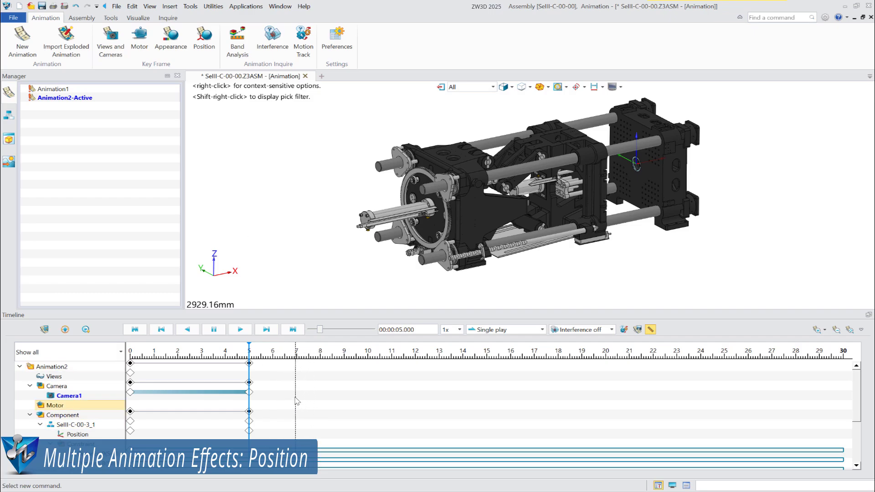
- Add a position keyframe for component SeIII-C-00-3_1 at 8 s with the Distance 9 offset set to -2450 mm
scroll(295, 400, down, 3)
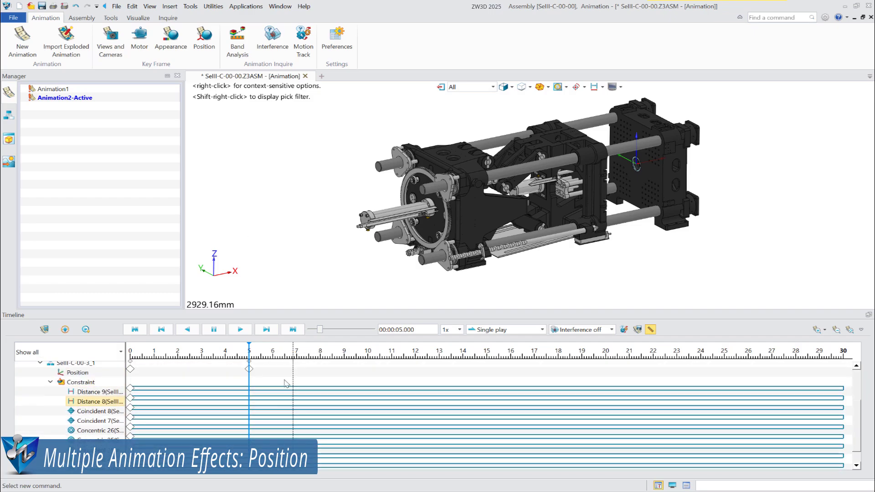
click(204, 41)
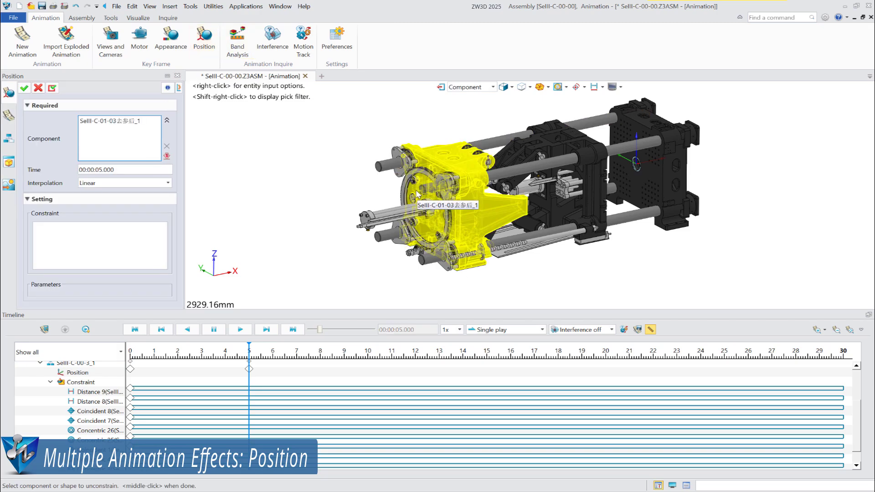
middle_click(253, 177)
drag(131, 170, 44, 161)
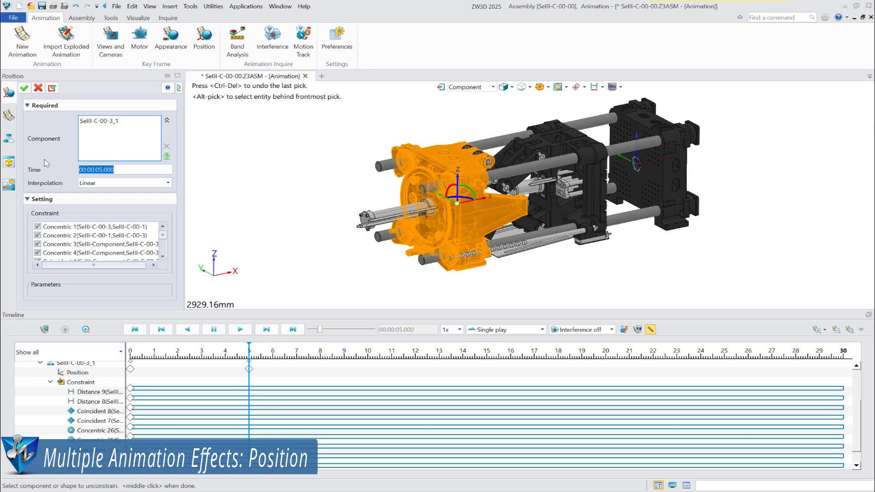
text(8)
scroll(155, 246, down, 3)
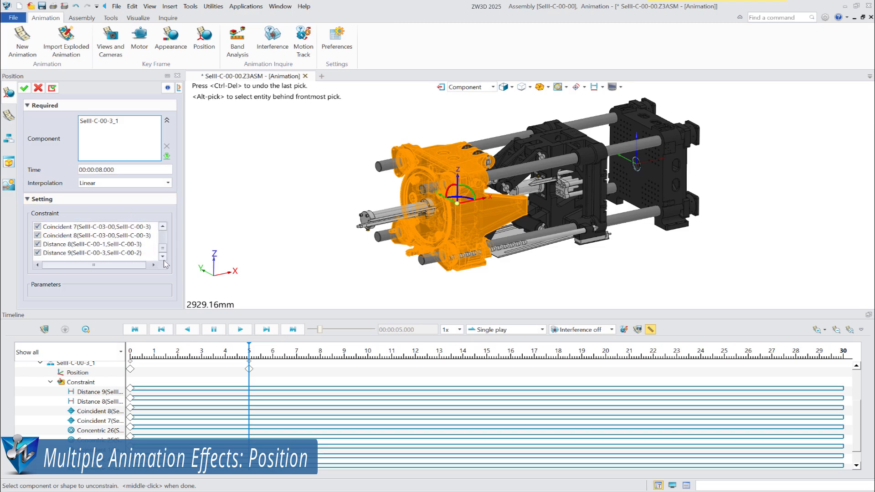
click(91, 253)
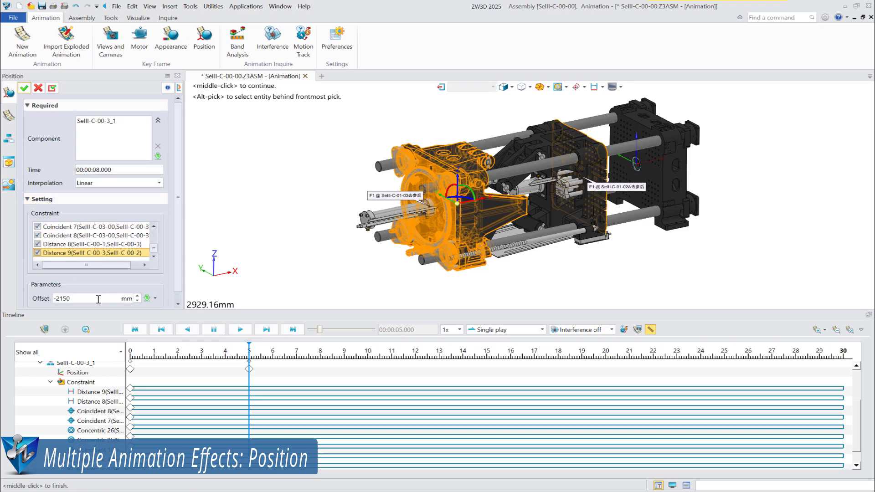
click(98, 299)
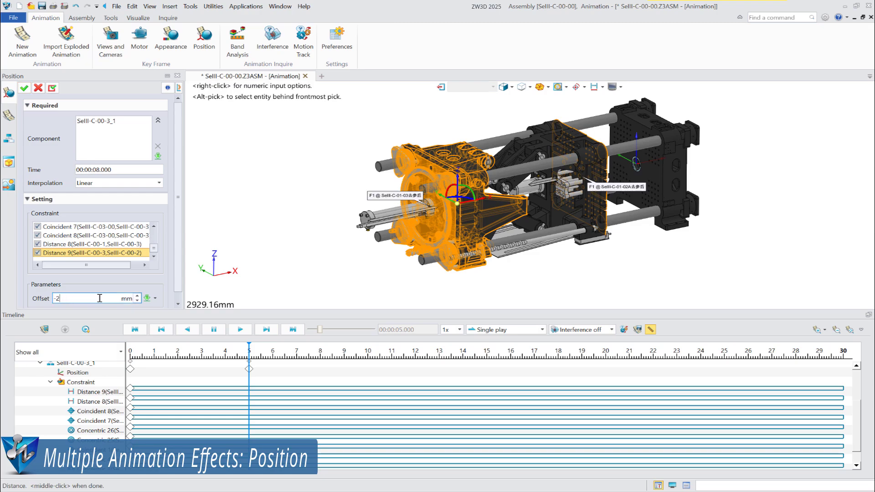
click(24, 88)
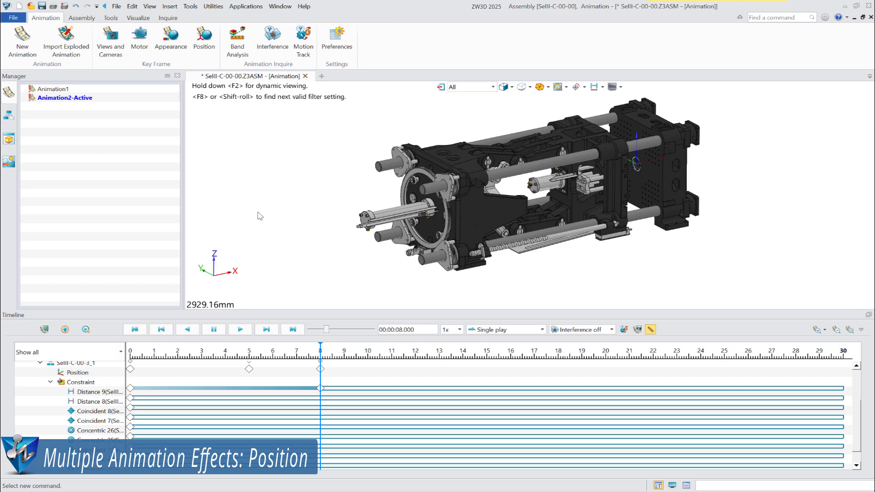
- Add a position keyframe for component SeIII-C-00-3_1 at 10 s, driven by the Distance 9 offset
click(203, 39)
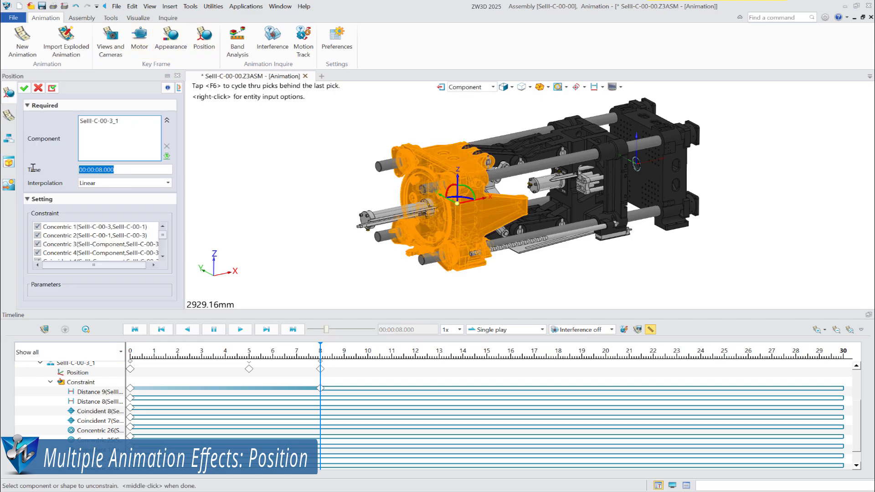
text(10)
scroll(93, 241, down, 5)
click(86, 252)
click(90, 299)
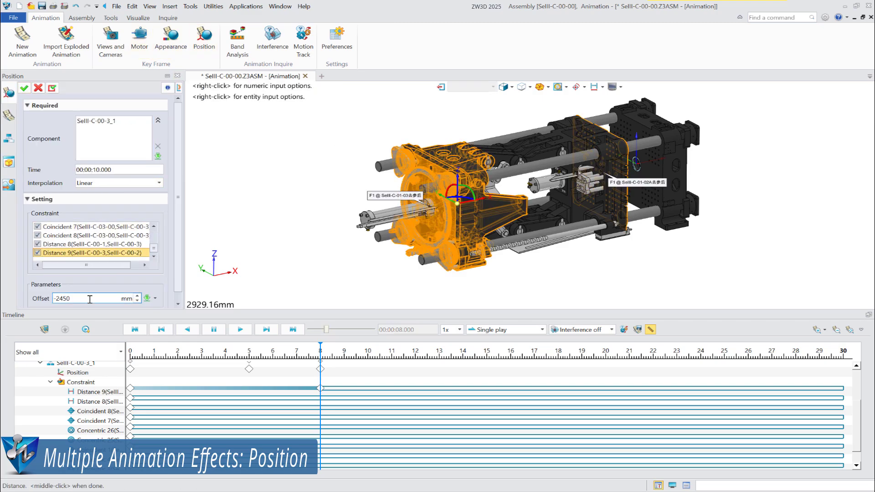
click(25, 88)
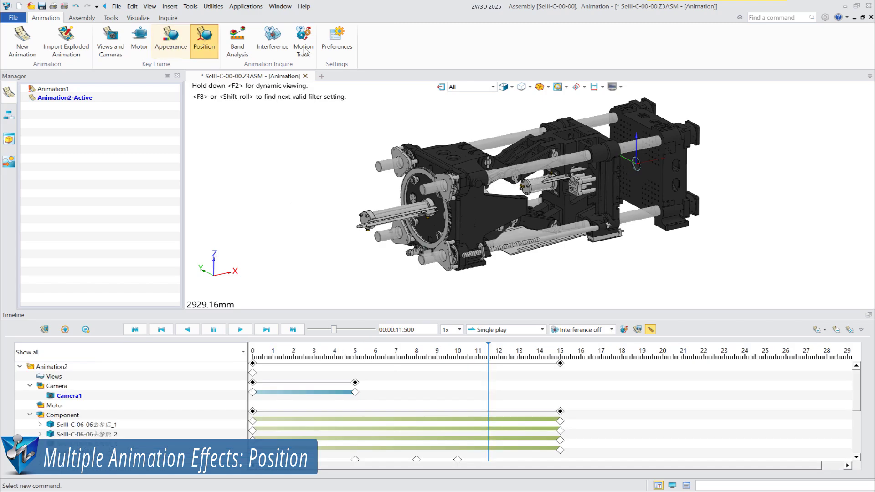
- Add a position keyframe for component SeIII-C-04-08-00去参后_1 at 12.5 s with the Distance 2 offset set to 250 mm
click(204, 39)
click(563, 184)
text(12)
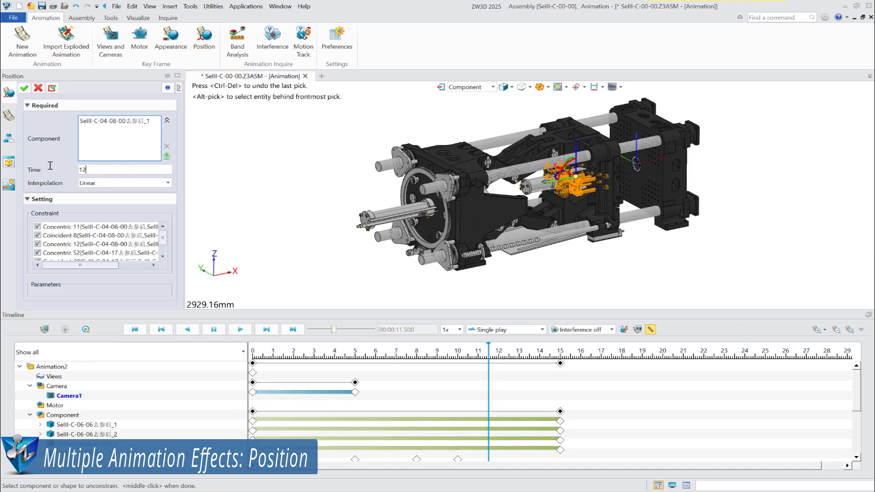
text(.5)
scroll(109, 245, down, 2)
click(87, 253)
drag(69, 298, 39, 298)
text(250)
click(23, 91)
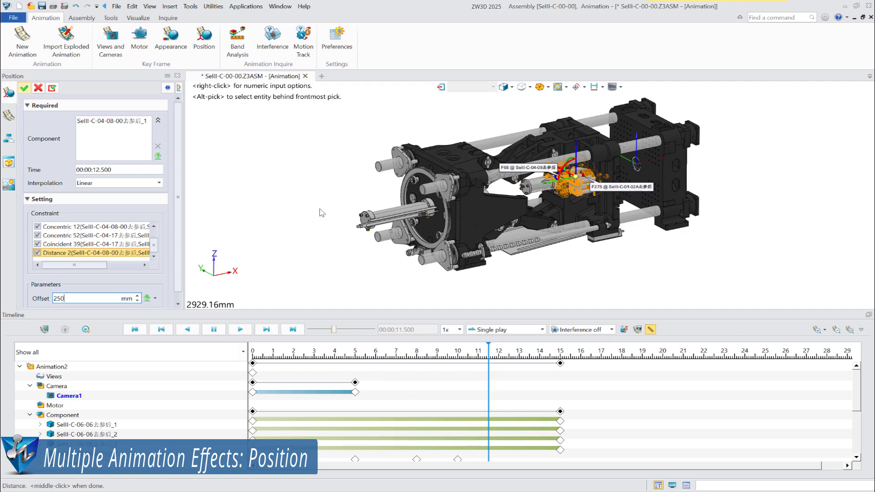
- Add a position keyframe for component SeIII-C-04-08-00去参后_1 at 13.5 s with the Distance 2 offset set to 0 mm
click(204, 38)
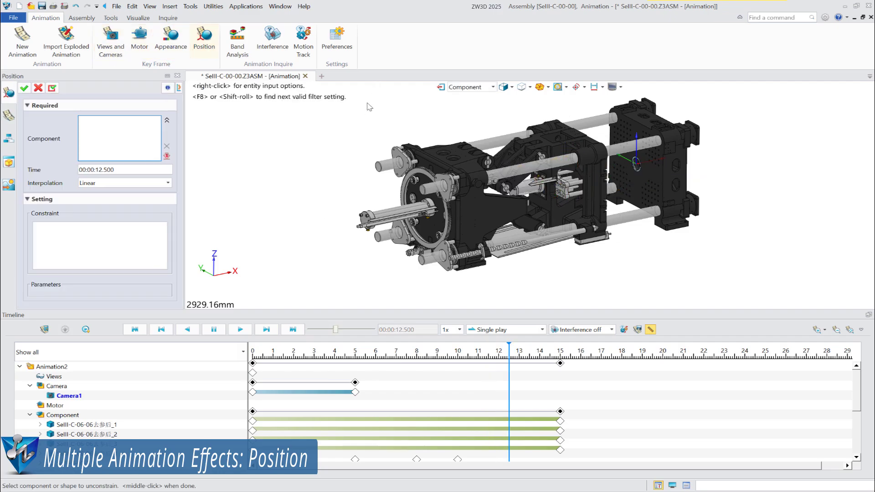
click(562, 191)
drag(122, 170, 58, 171)
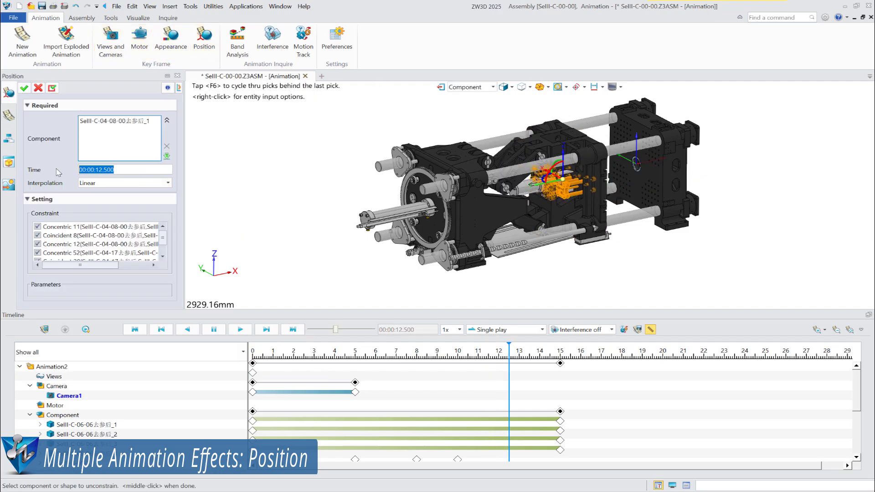
text(13.5)
scroll(139, 245, down, 2)
click(109, 253)
drag(70, 299, 42, 298)
text(0)
click(24, 91)
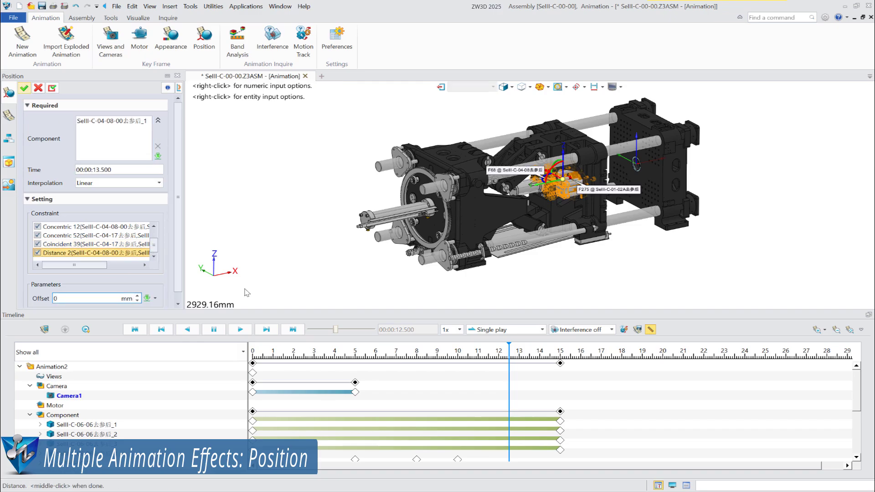
scroll(470, 405, down, 10)
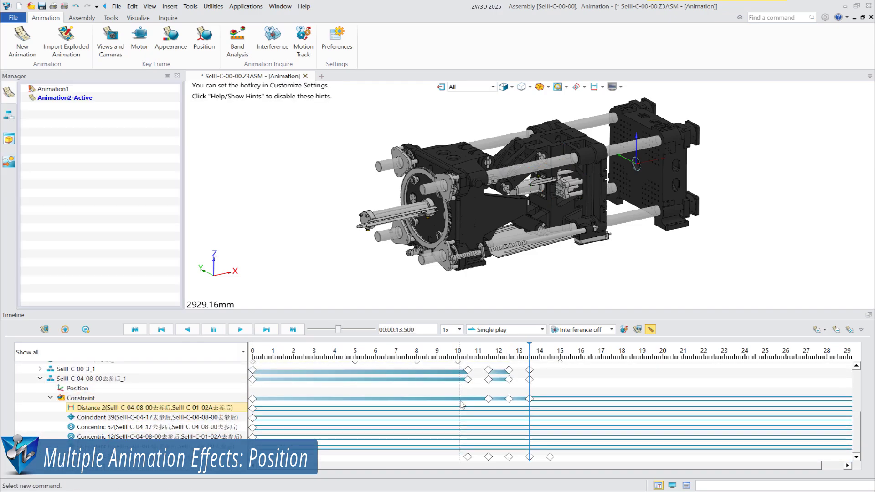
- Add a keyframe at 14.5 s for the Distance 2 constraint of component SeIII-C-04-08-00去参后_1 and edit its distance
right_click(550, 403)
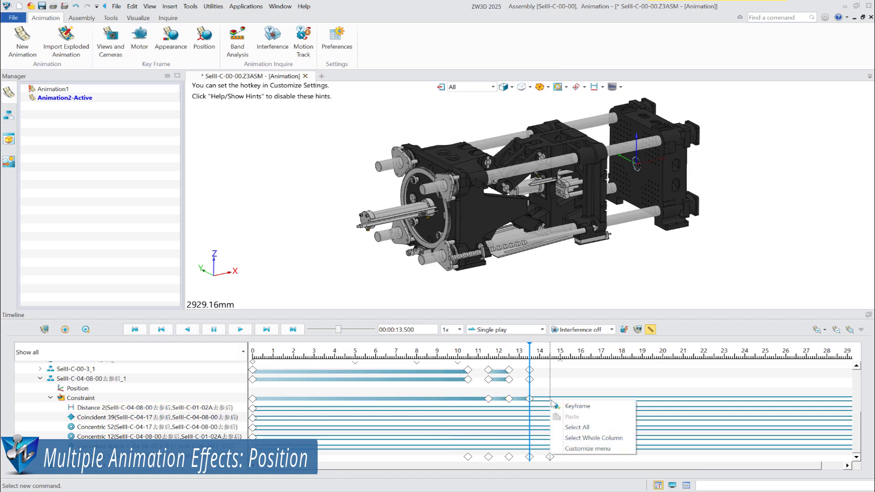
click(564, 406)
right_click(550, 399)
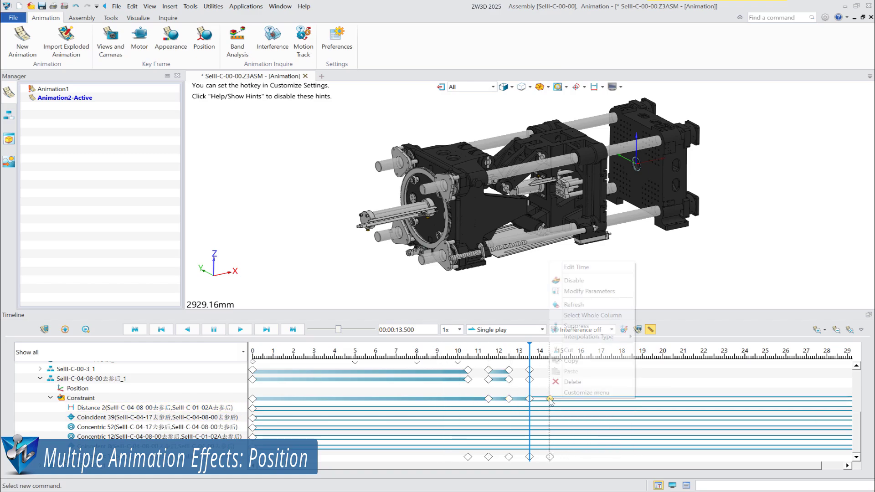
click(611, 294)
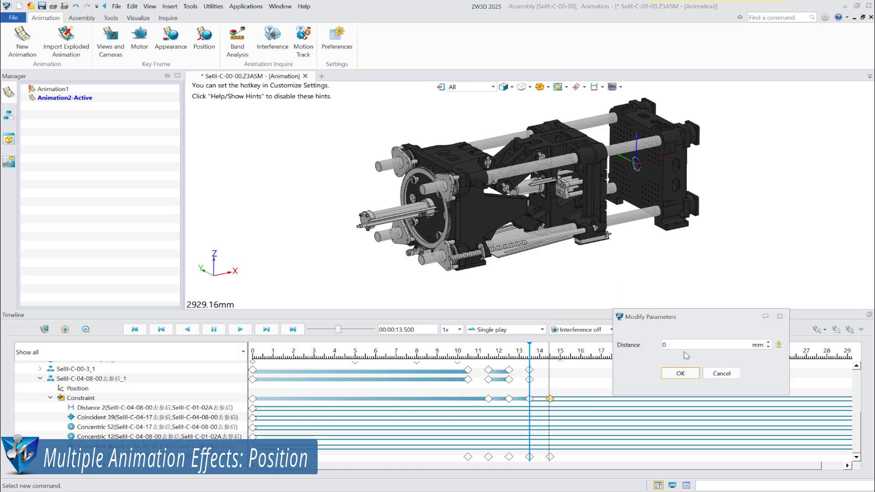
drag(681, 345, 650, 345)
click(680, 373)
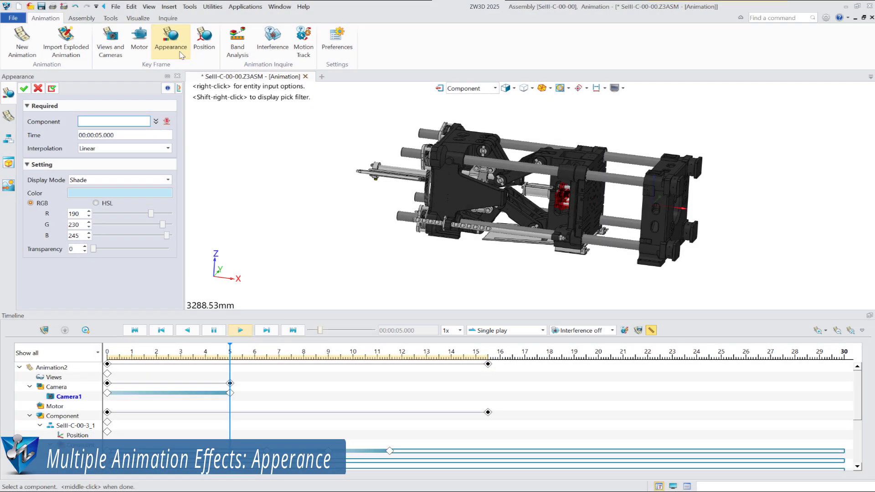
- Add an appearance keyframe at 5.5 s for the two front tie bars, SeIII-C-06-06去参后_2 and SeIII-C-06-06去参后_3
click(605, 183)
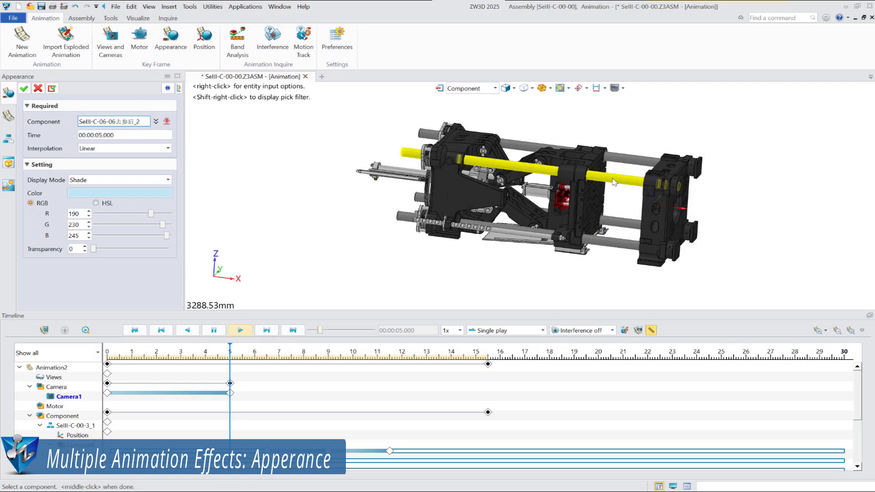
click(613, 182)
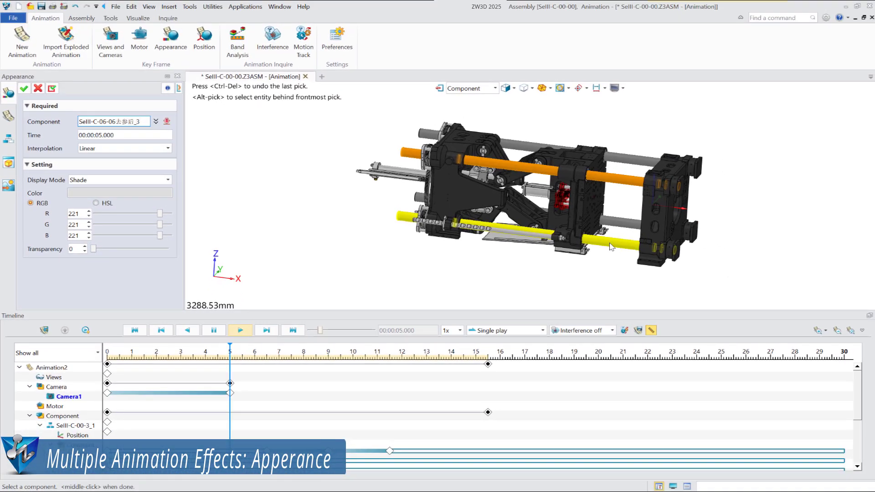
click(611, 246)
drag(127, 135, 31, 130)
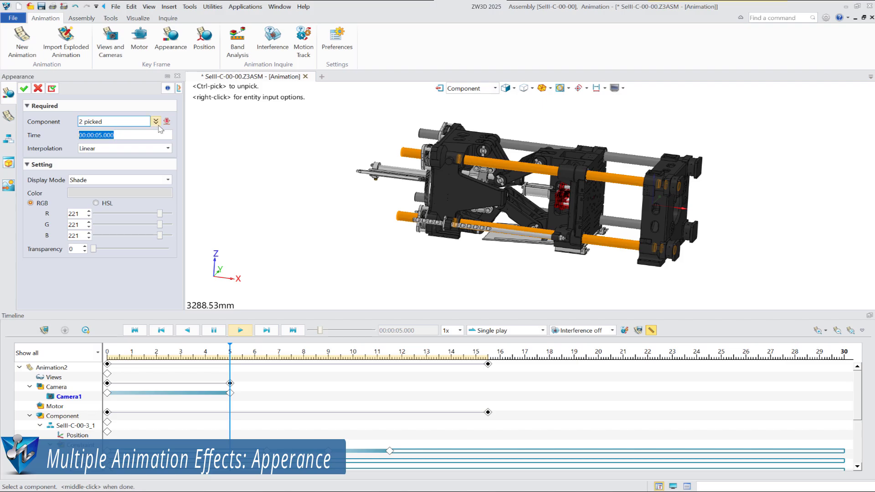
text(5.5)
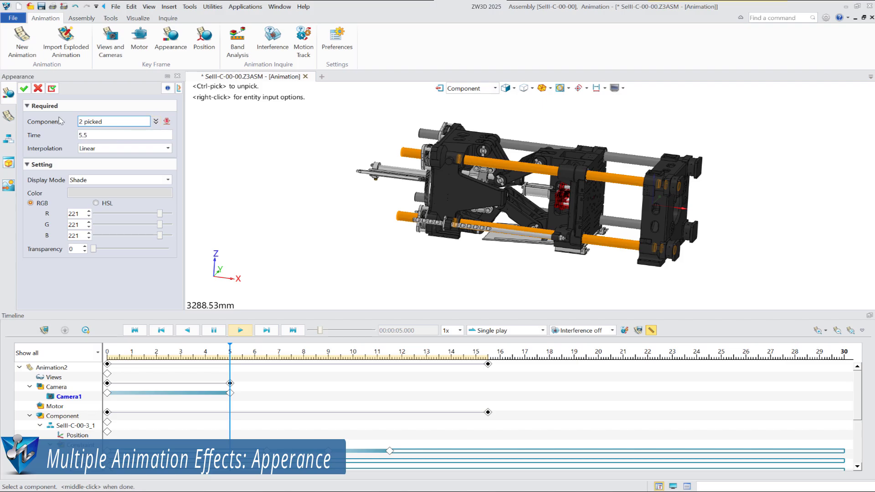
click(24, 89)
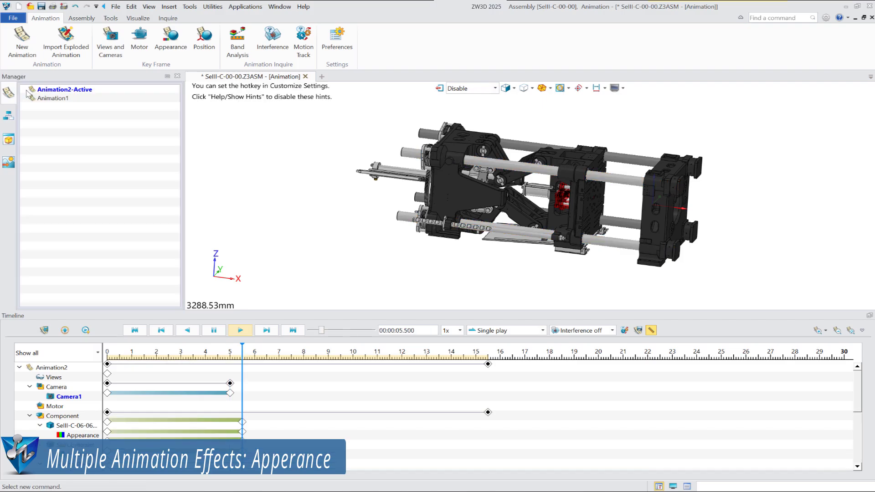
- Add an appearance keyframe at 15 s for the same two front tie bars with transparency set to 75
click(171, 41)
click(633, 180)
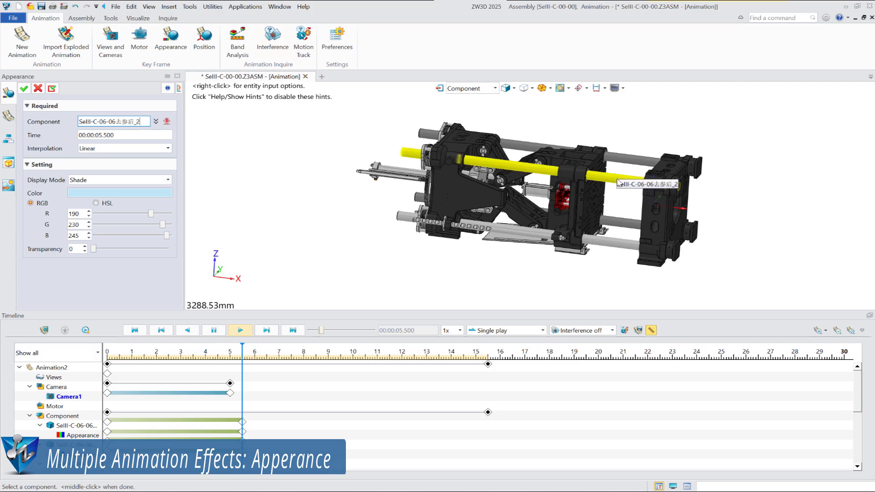
click(610, 233)
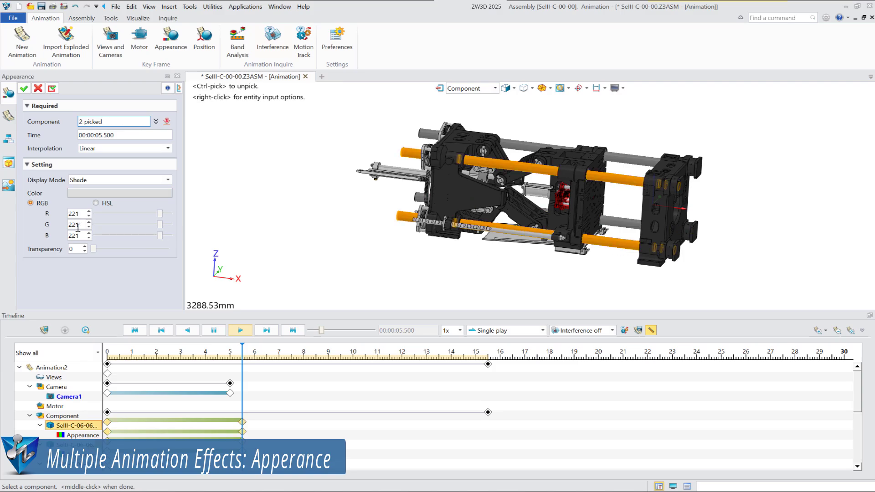
click(133, 135)
text(15)
drag(93, 249, 152, 257)
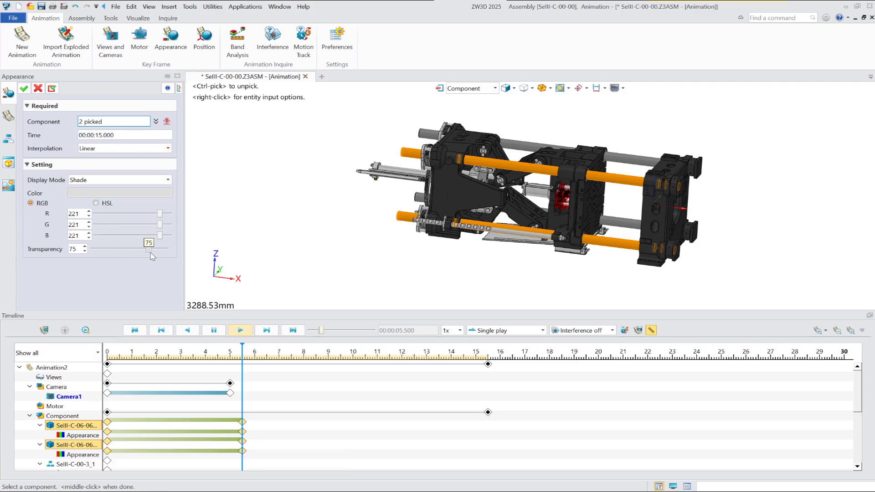
click(24, 89)
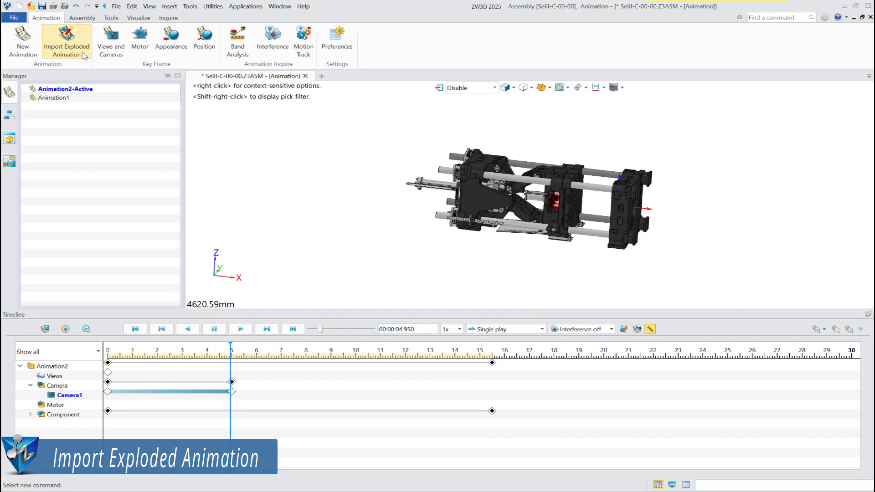
- Import the exploded animation Explode 1 with an insert time of 15.5 s and calculate the animation
click(85, 56)
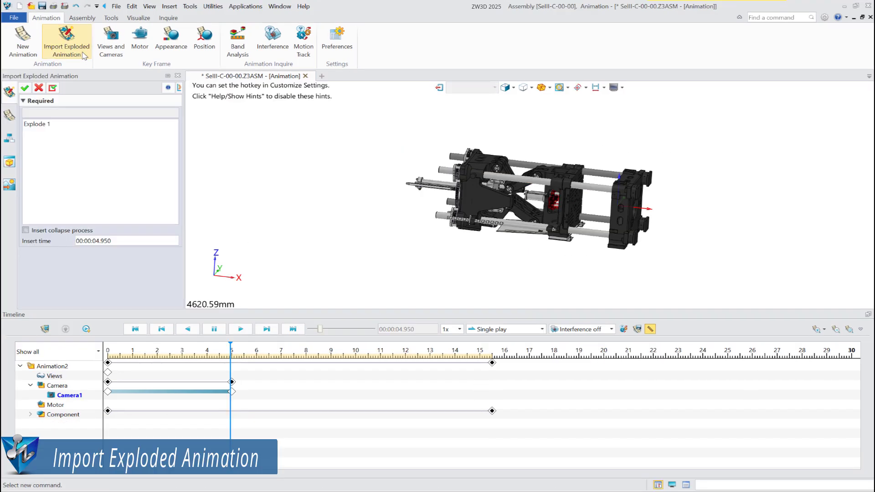
click(61, 126)
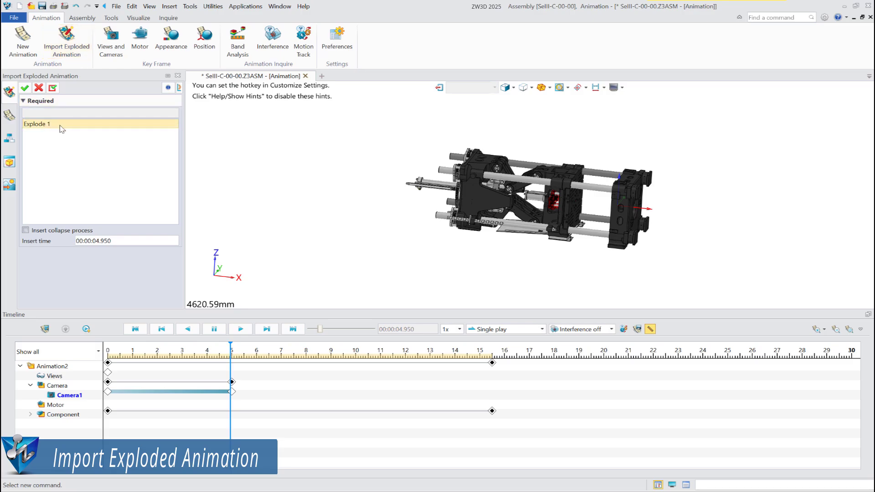
click(61, 126)
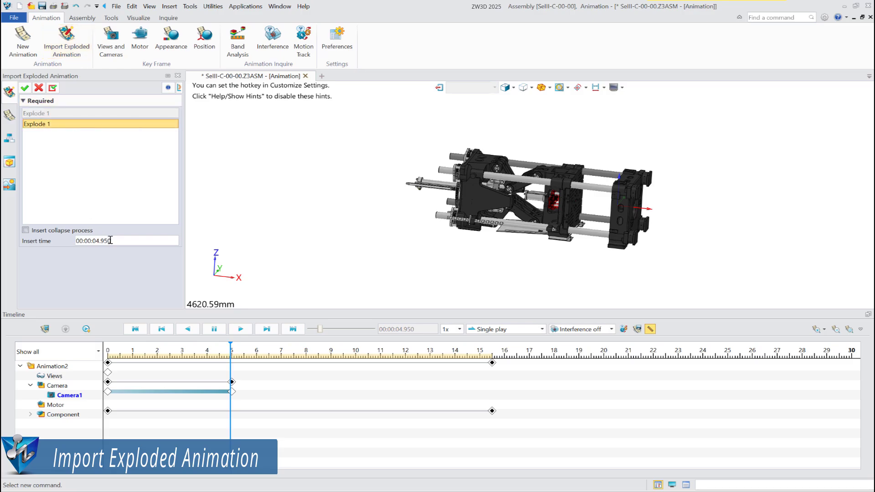
drag(126, 242, 51, 240)
text(15.5)
click(25, 87)
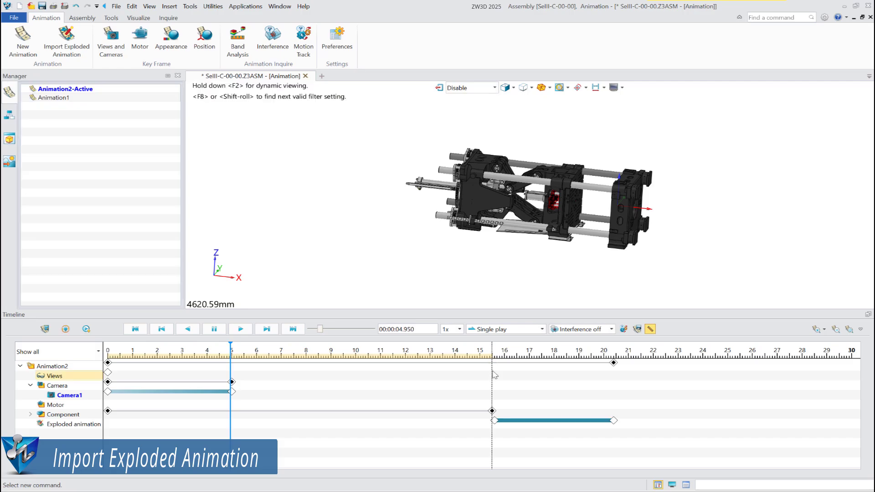
click(48, 331)
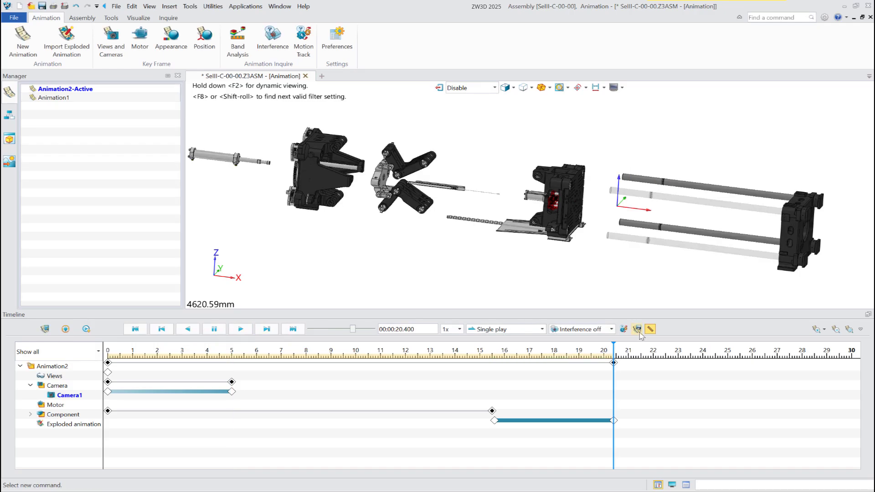
- Export the entire animation in MP4 format as Animation2_001.mp4
click(638, 329)
click(747, 352)
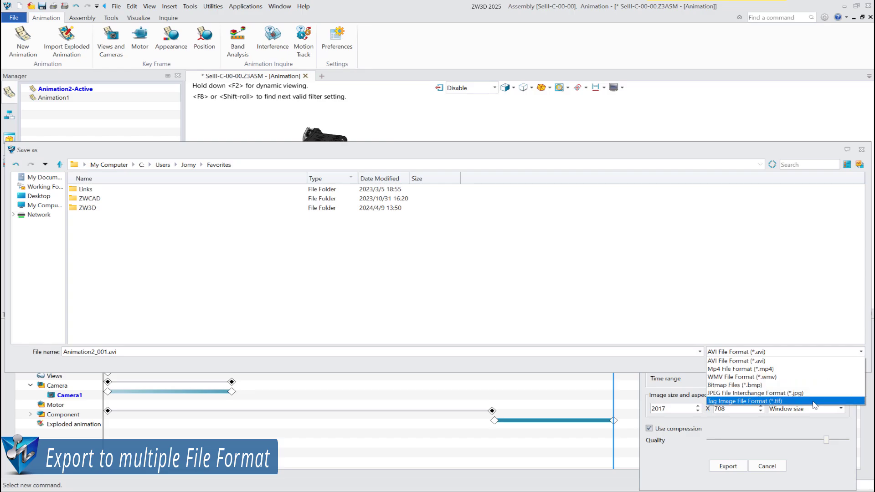
click(811, 372)
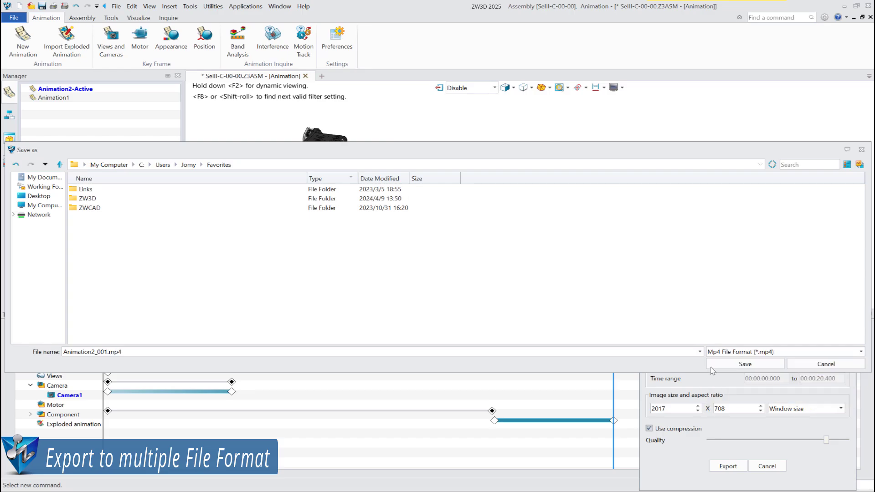
click(737, 364)
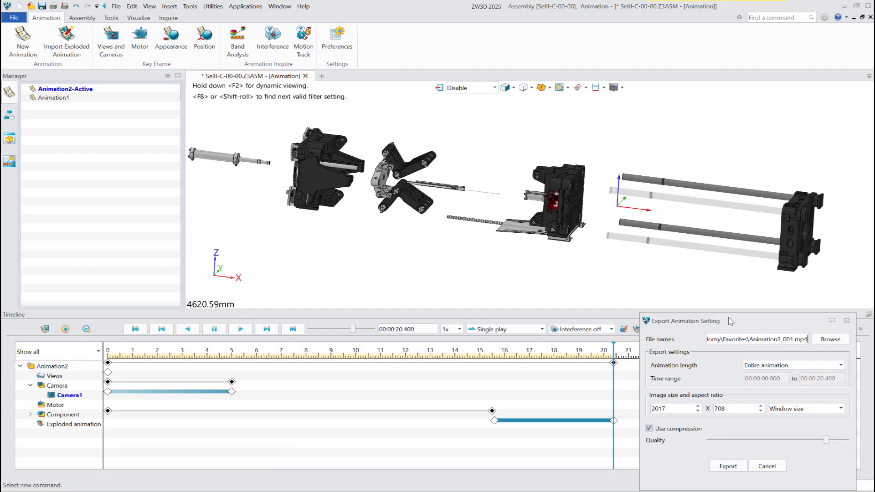
drag(731, 321, 515, 184)
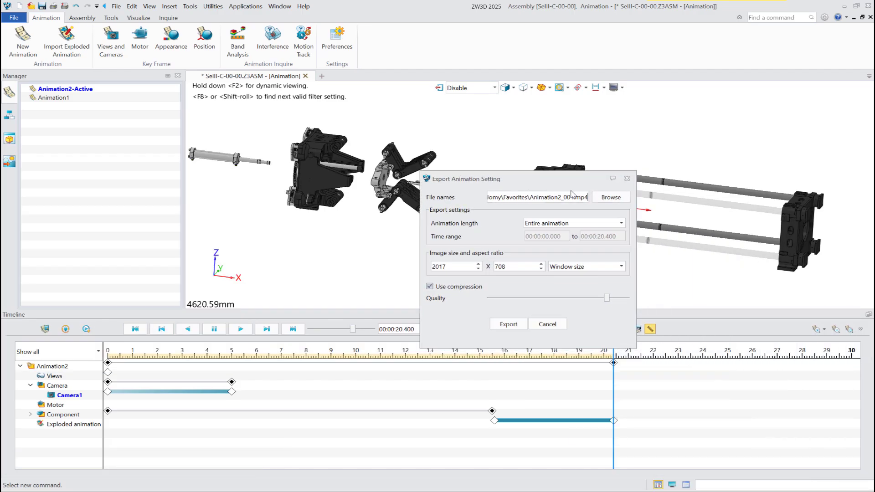
click(512, 325)
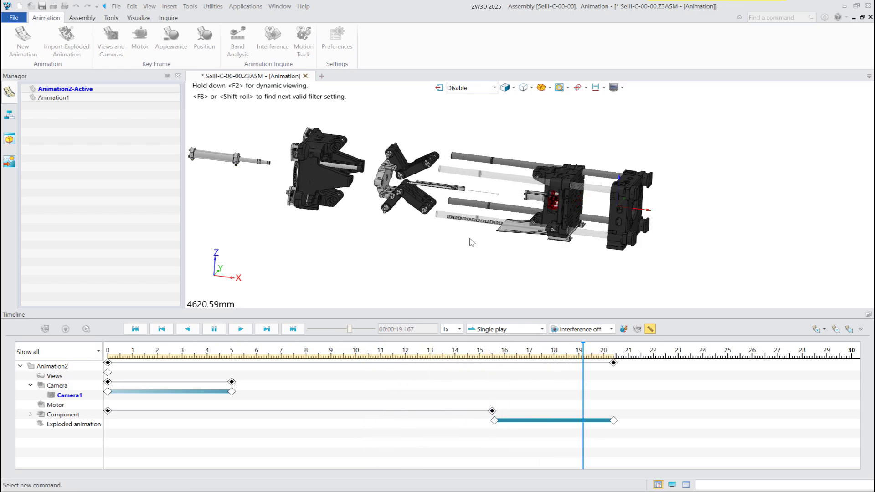
click(499, 309)
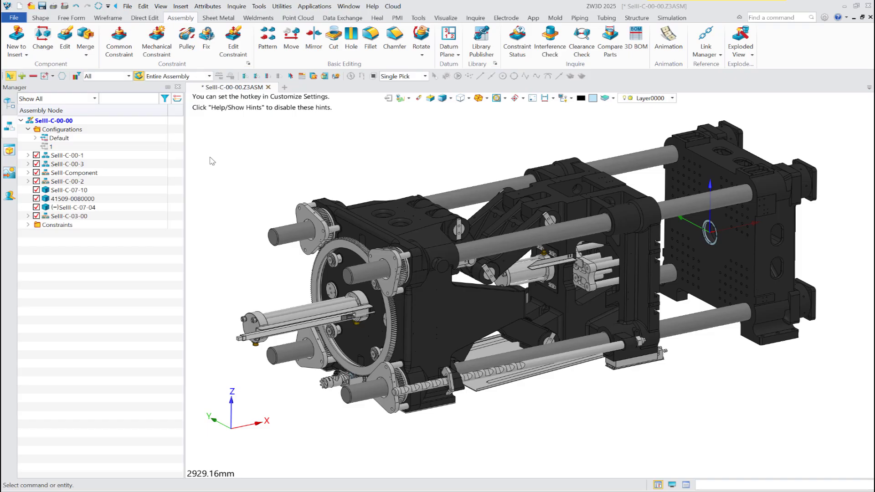
- Activate configuration 1 of assembly SeIII-C-00-00 and open a new animation for it
double_click(52, 146)
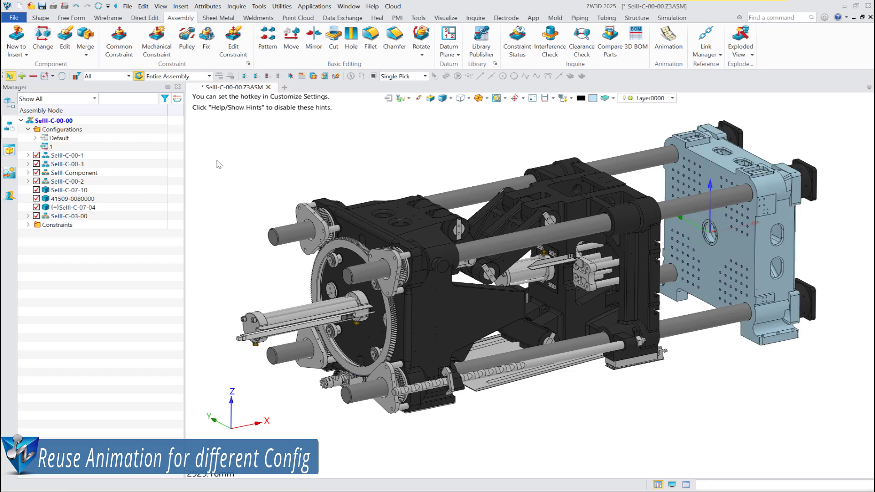
click(669, 41)
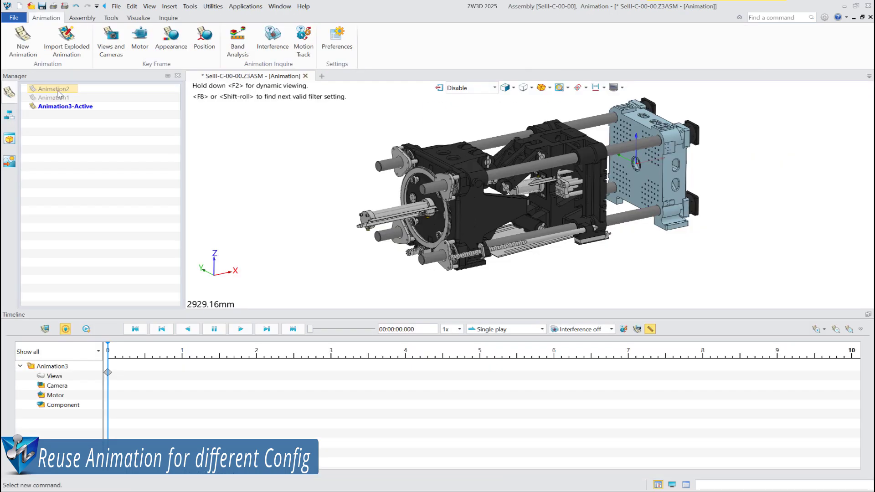
- Reuse Animation2 as a copy, assign the copy to the current configuration and make it the active animation
right_click(58, 90)
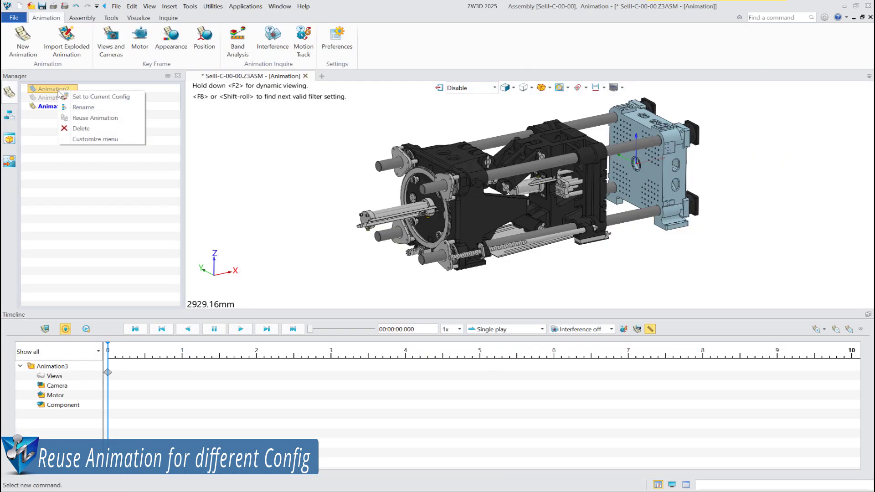
click(95, 117)
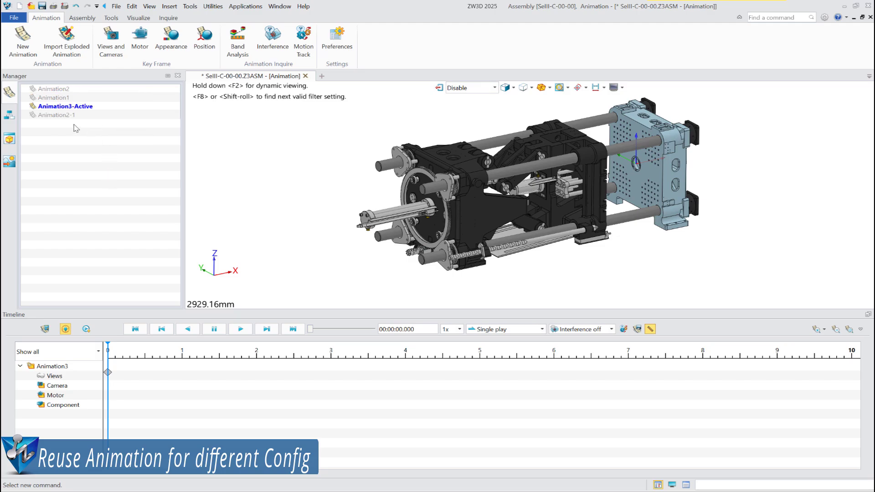
right_click(57, 117)
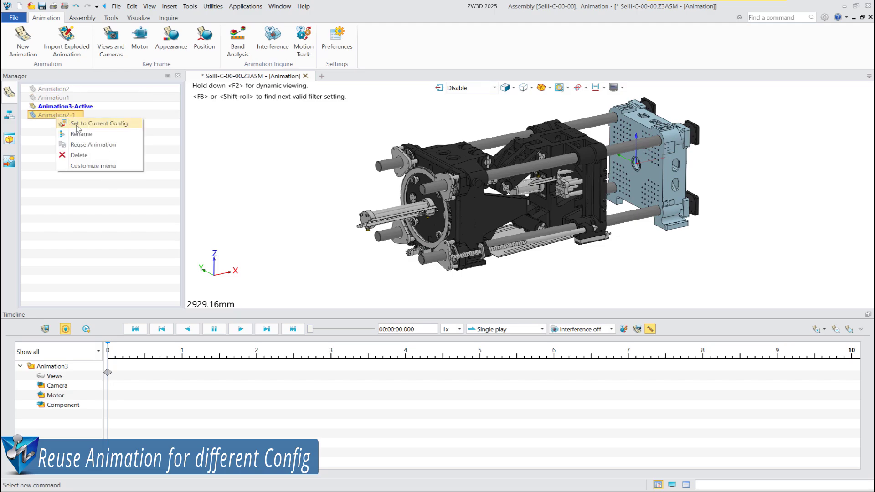
click(76, 124)
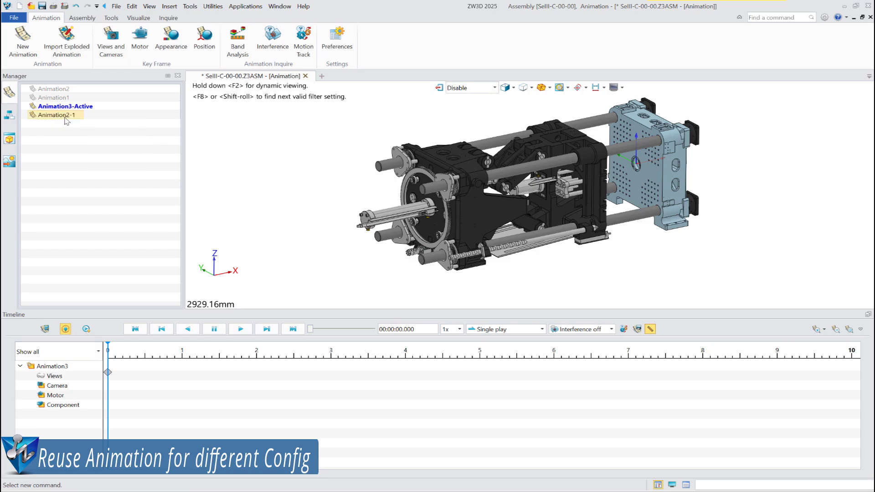
double_click(67, 117)
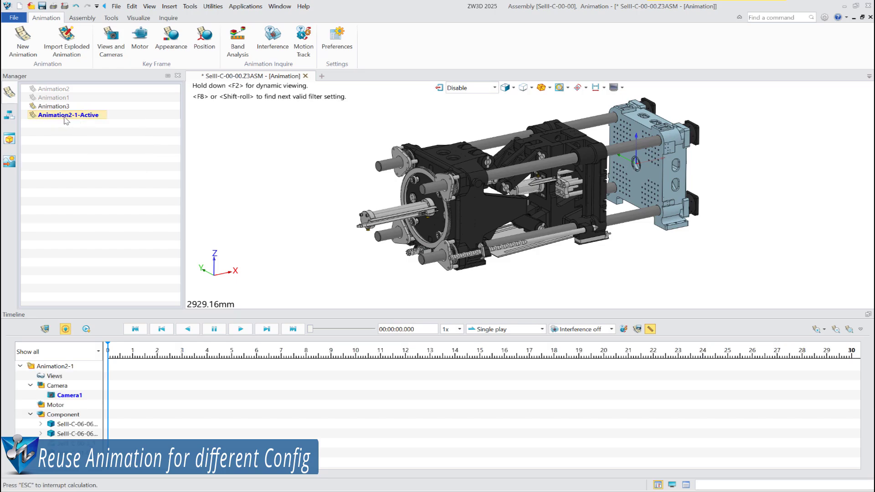